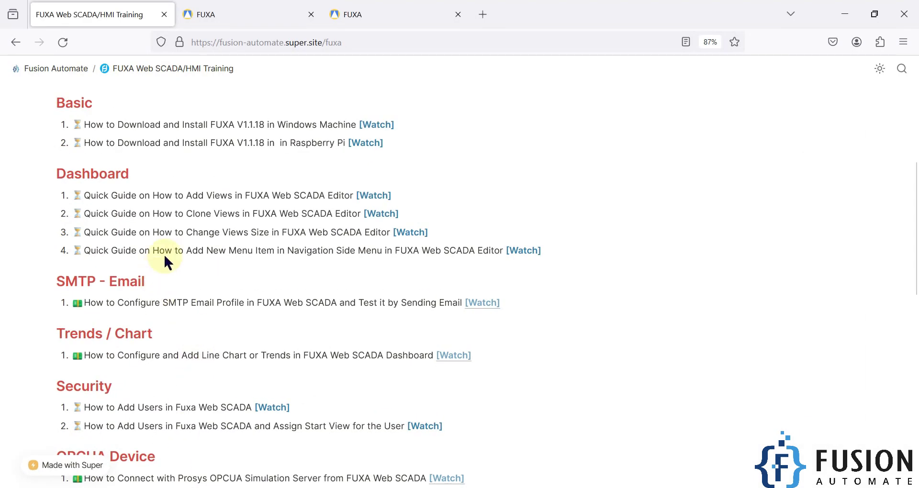
Step: Leave the Fusion Automate tutorial list for the FUXA runtime dashboard at localhost:1881/home
{"action": "left_click_drag", "start_coordinate": [221, 248], "coordinate": [280, 249]}
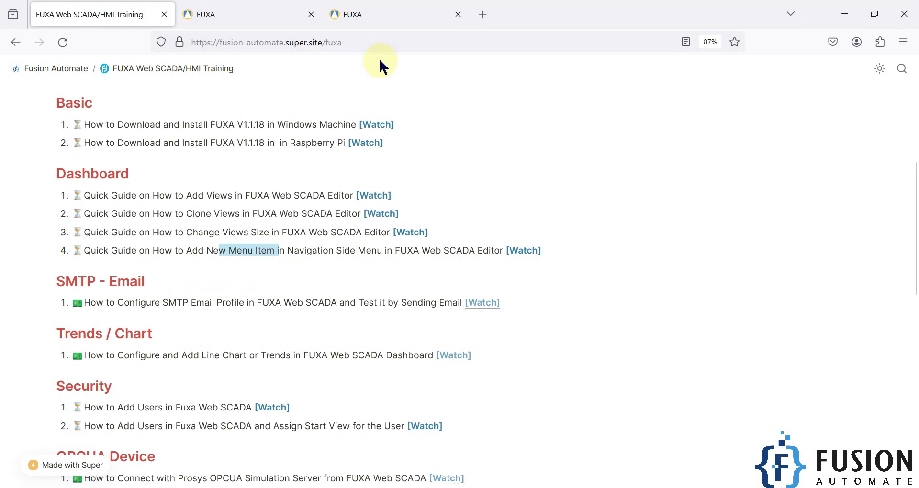
{"action": "left_click", "coordinate": [374, 12]}
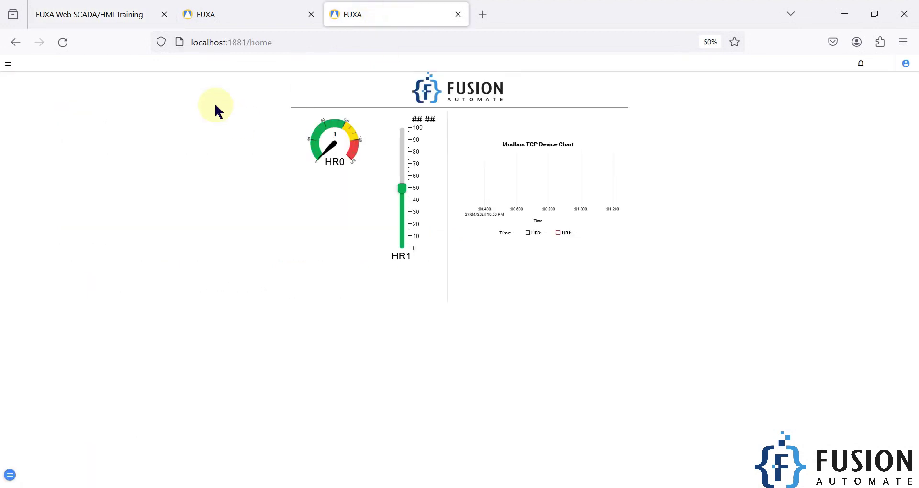
Step: Check that the runtime side menu shows only the FUXA title, then switch to the editor at localhost:1881/editor
{"action": "left_click", "coordinate": [9, 64]}
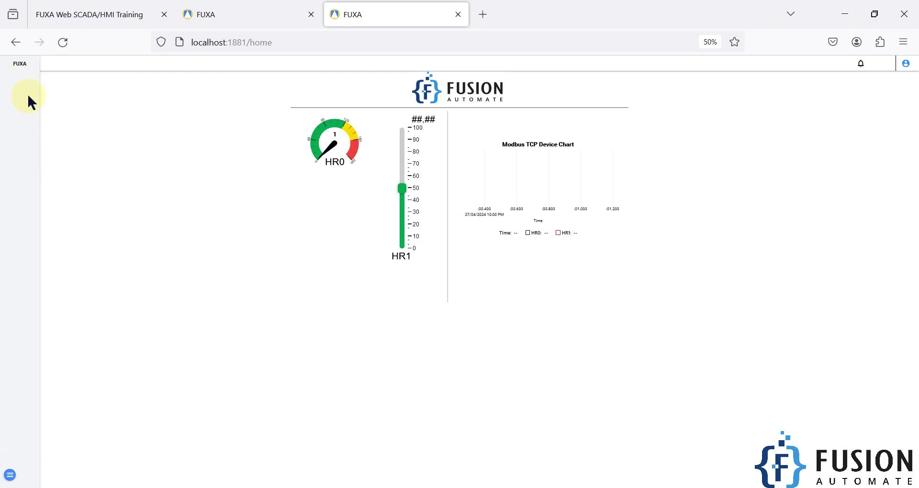
{"action": "key", "text": "ctrl+plus"}
{"action": "key", "text": "ctrl+plus"}
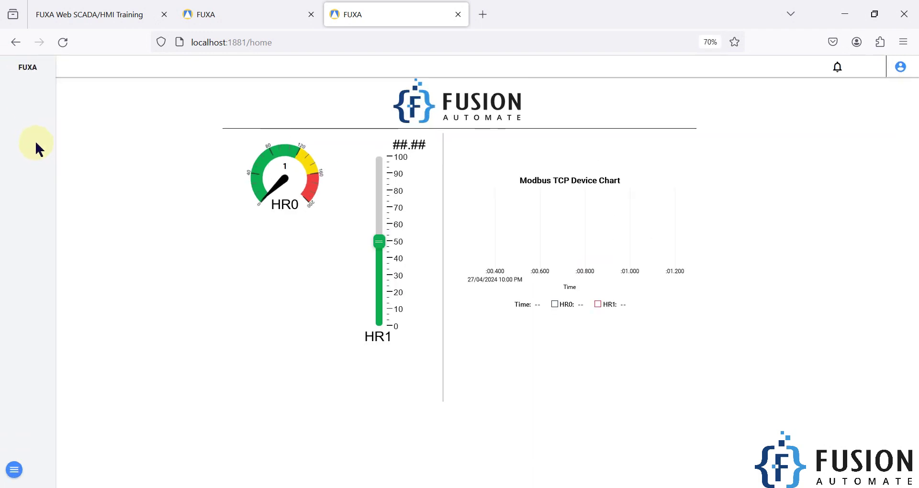
{"action": "left_click", "coordinate": [214, 6]}
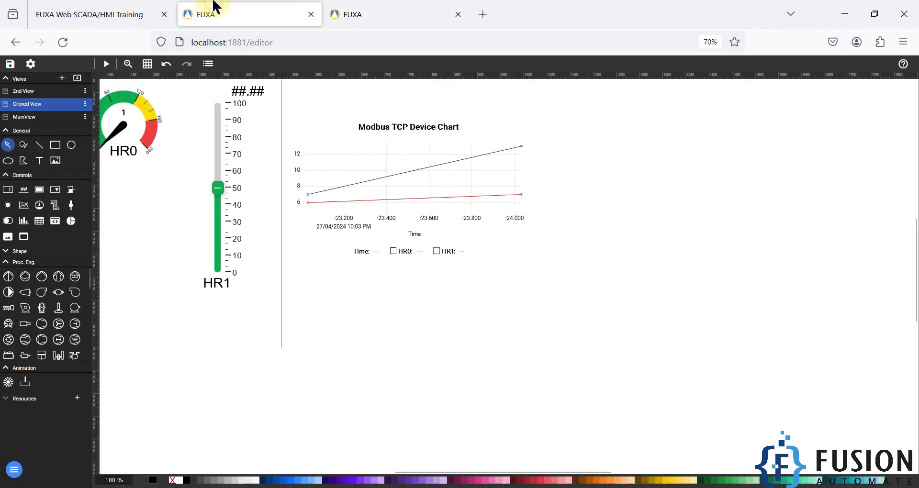
Step: Open Setup > Layout and its Navigation Side Menu tab, glancing at the runtime dashboard midway
{"action": "key", "text": "ctrl+minus"}
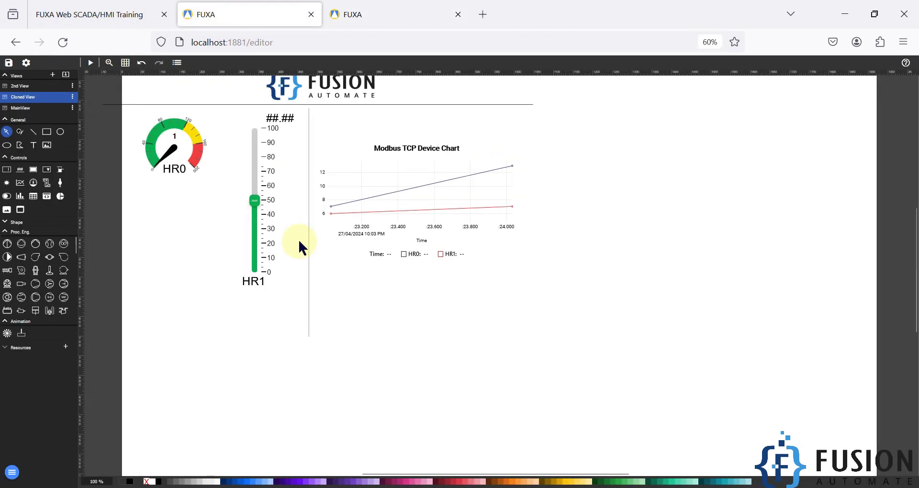
{"action": "left_click", "coordinate": [27, 65]}
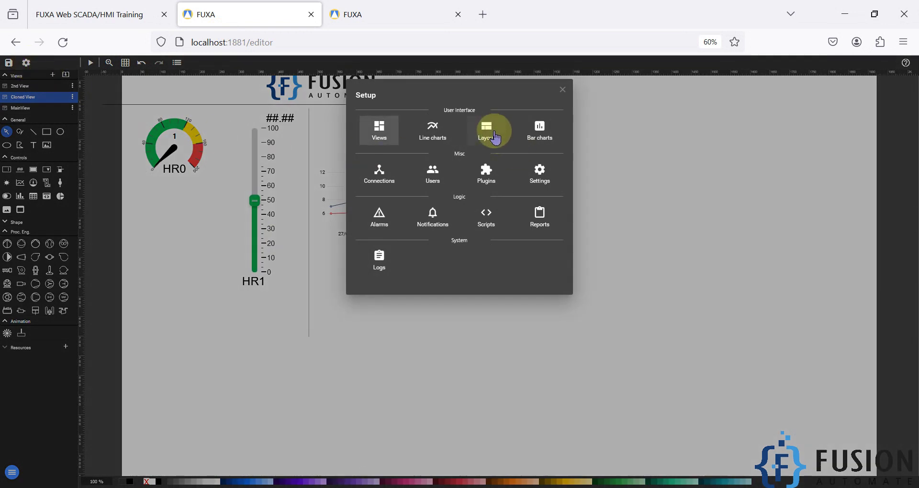
{"action": "left_click", "coordinate": [495, 139]}
{"action": "key", "text": "ctrl+plus"}
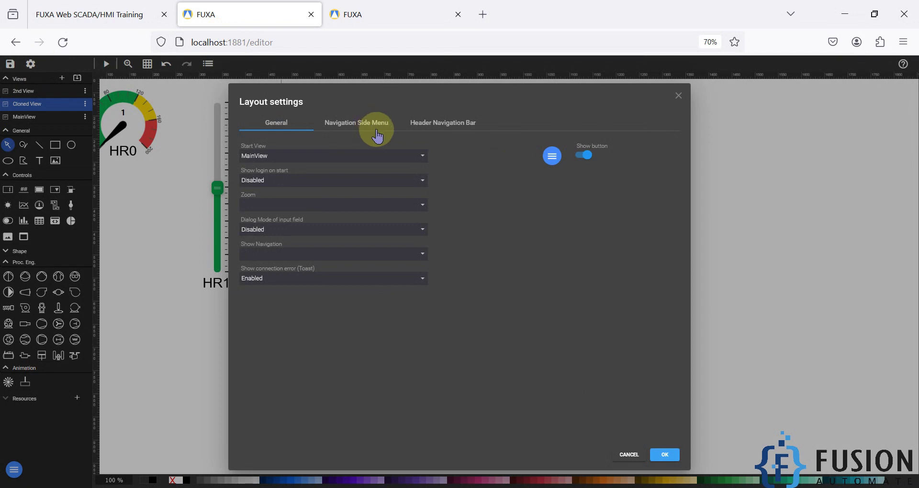
{"action": "left_click", "coordinate": [376, 16]}
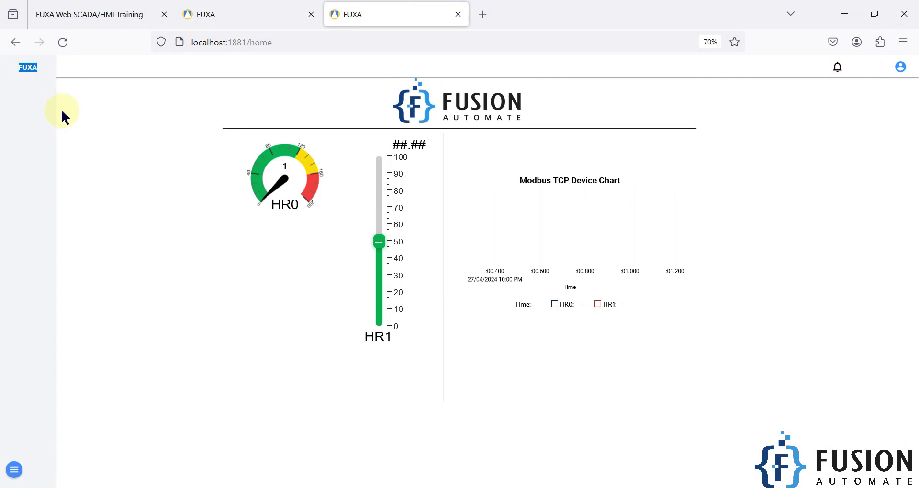
{"action": "left_click", "coordinate": [220, 14]}
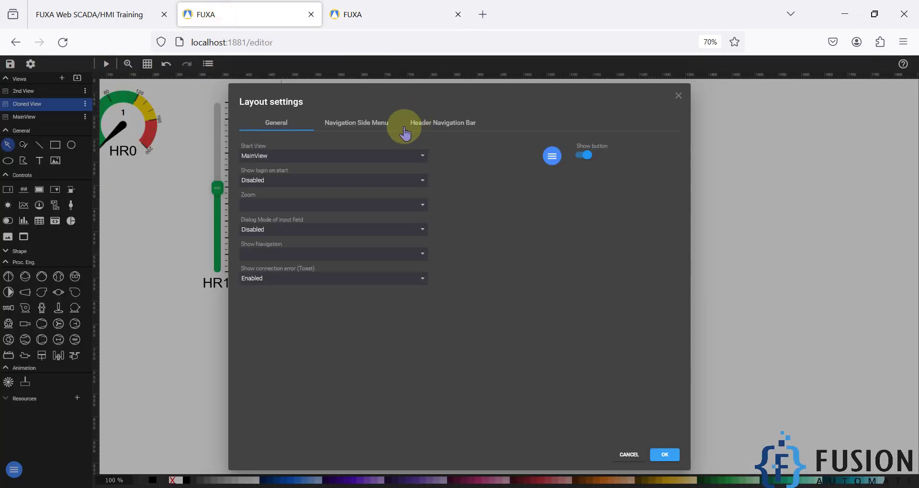
{"action": "left_click", "coordinate": [359, 126]}
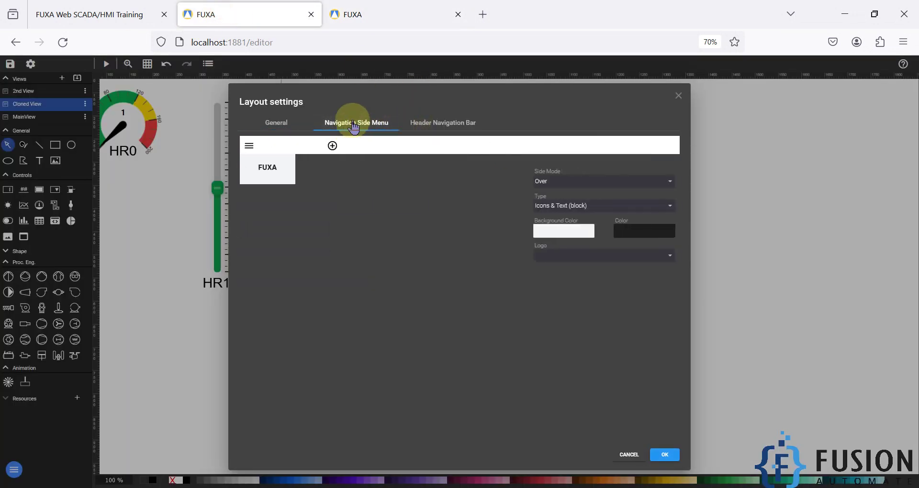
Step: Add a '2nd View' side-menu item with the 4G+ icon that opens the 2nd View page
{"action": "left_click", "coordinate": [334, 147]}
{"action": "left_click", "coordinate": [409, 135]}
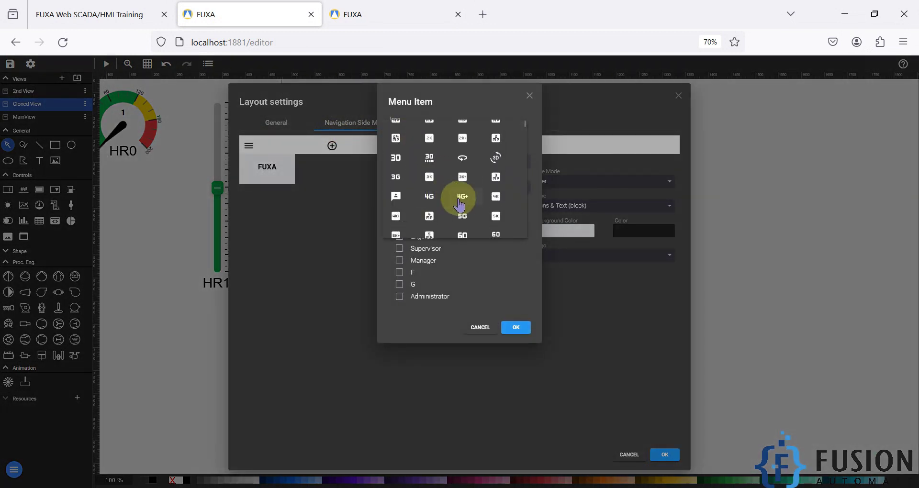
{"action": "left_click", "coordinate": [459, 205]}
{"action": "left_click", "coordinate": [434, 161]}
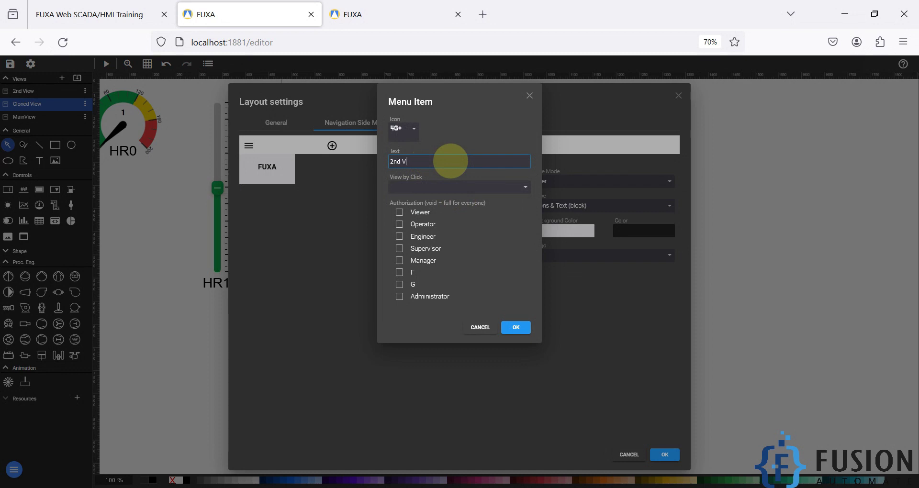
{"action": "right_click", "coordinate": [521, 190]}
{"action": "left_click", "coordinate": [503, 187]}
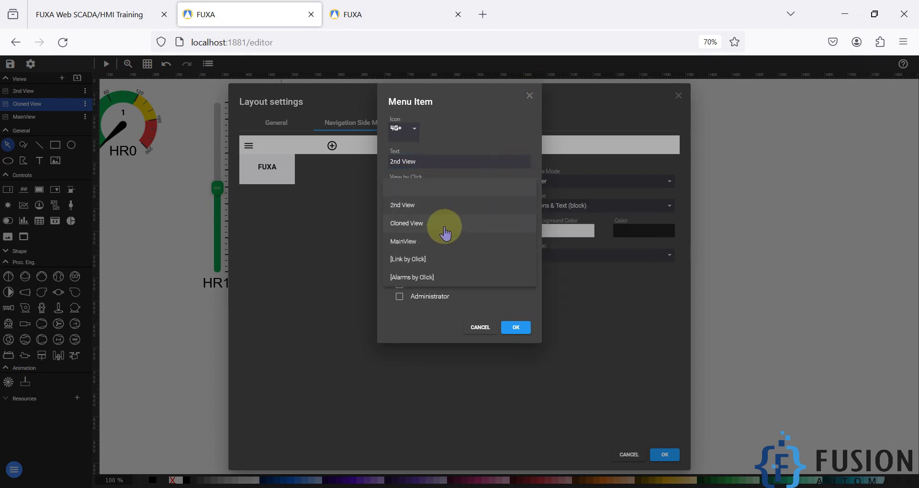
{"action": "left_click", "coordinate": [441, 204]}
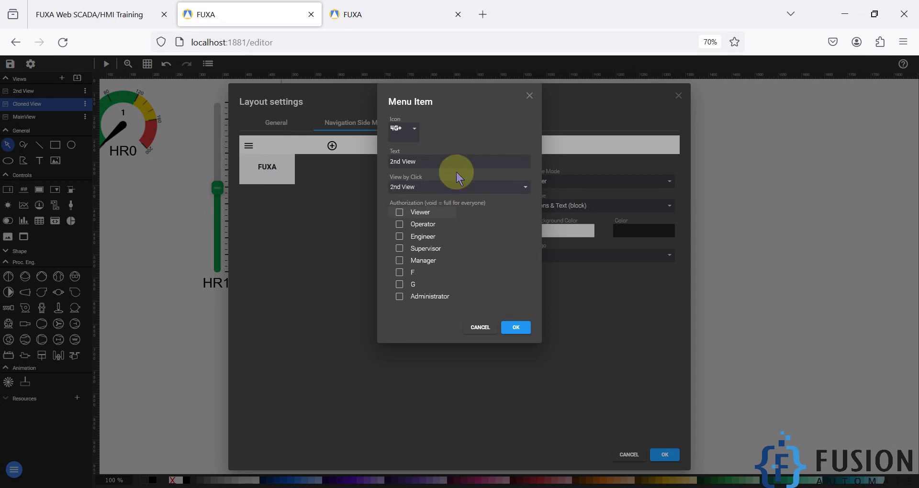
{"action": "left_click", "coordinate": [514, 329]}
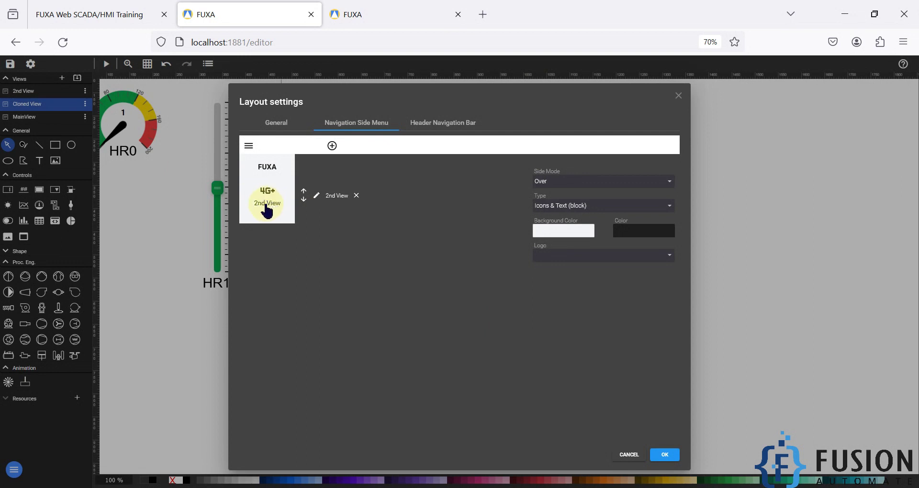
{"action": "left_click", "coordinate": [333, 148]}
Step: Give the new item the alarm-add icon and the label 'Cloned View', and link it to Cloned View
{"action": "left_click", "coordinate": [409, 132]}
{"action": "scroll", "coordinate": [469, 192], "scroll_direction": "down", "scroll_amount": 5}
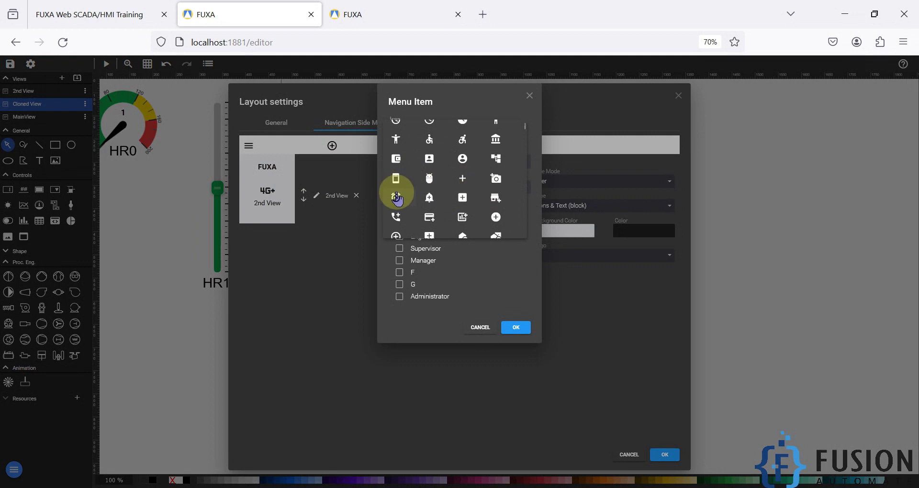
{"action": "left_click", "coordinate": [397, 198]}
{"action": "left_click", "coordinate": [425, 160]}
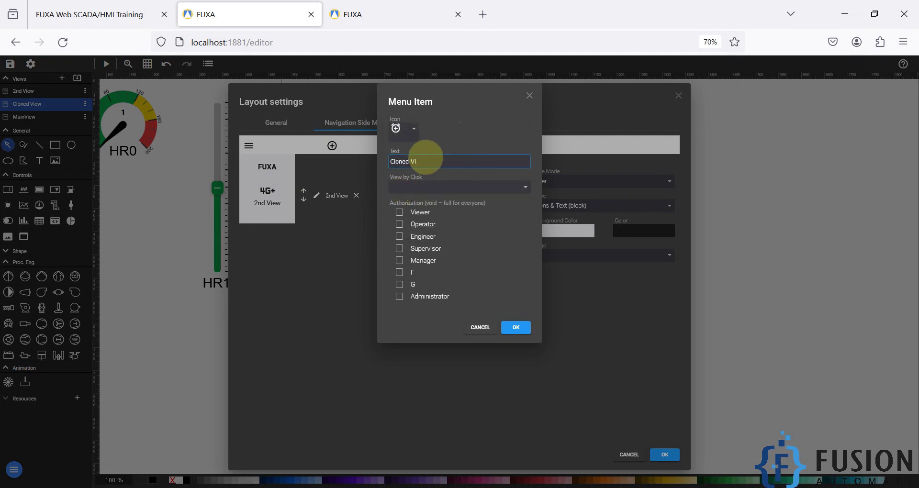
{"action": "left_click", "coordinate": [473, 191]}
{"action": "left_click", "coordinate": [458, 221]}
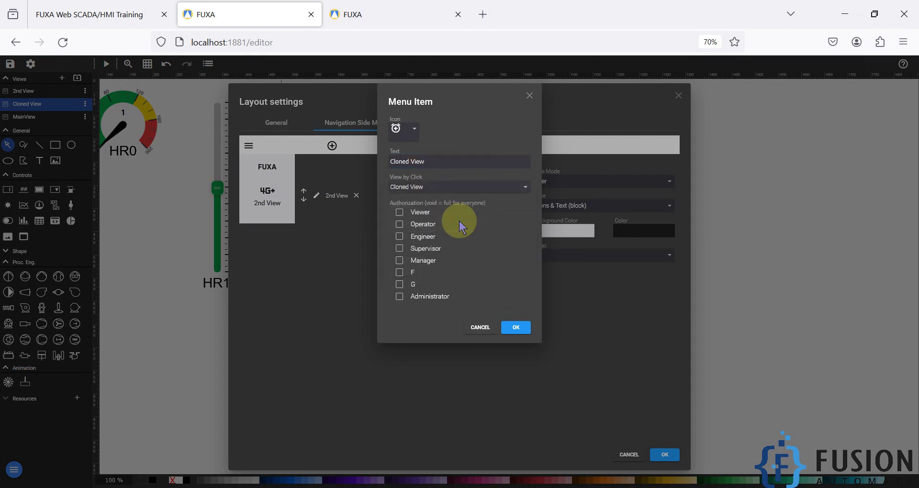
{"action": "left_click", "coordinate": [517, 328]}
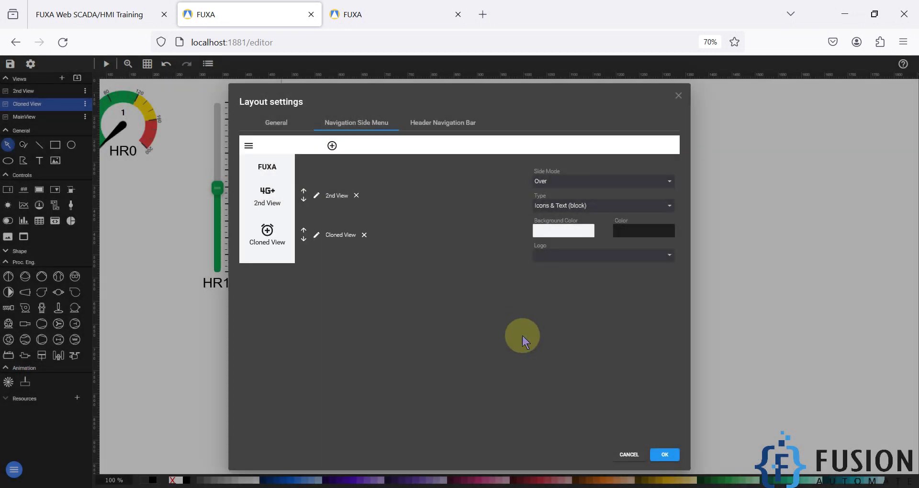
Step: Apply the layout settings and save the project
{"action": "left_click", "coordinate": [666, 455]}
{"action": "left_click", "coordinate": [10, 63]}
{"action": "left_click", "coordinate": [27, 103]}
{"action": "left_click", "coordinate": [376, 15]}
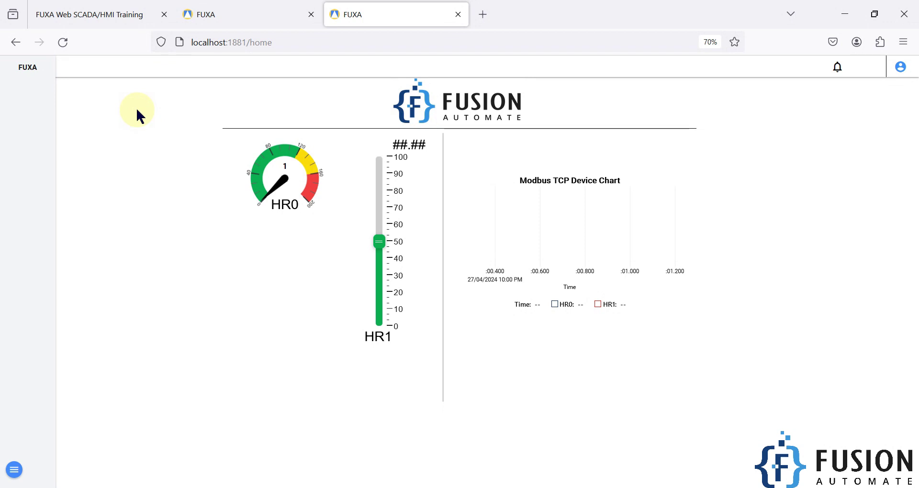
Step: Reload the runtime and open 2nd View, then Cloned View, from the side menu
{"action": "left_click", "coordinate": [62, 43]}
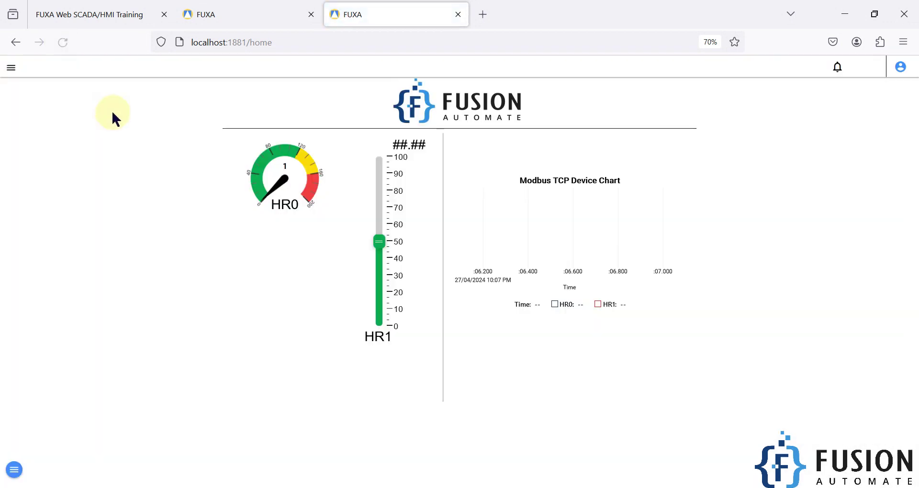
{"action": "left_click", "coordinate": [10, 68]}
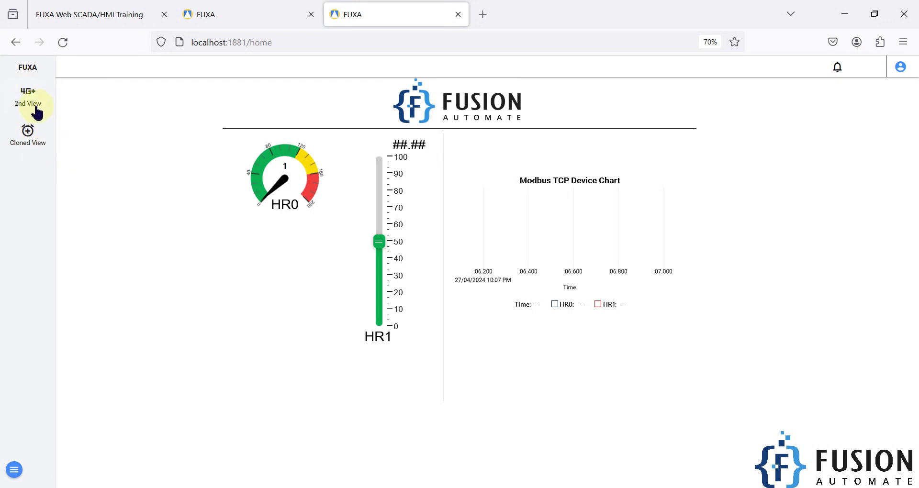
{"action": "left_click", "coordinate": [36, 109]}
{"action": "left_click", "coordinate": [9, 67]}
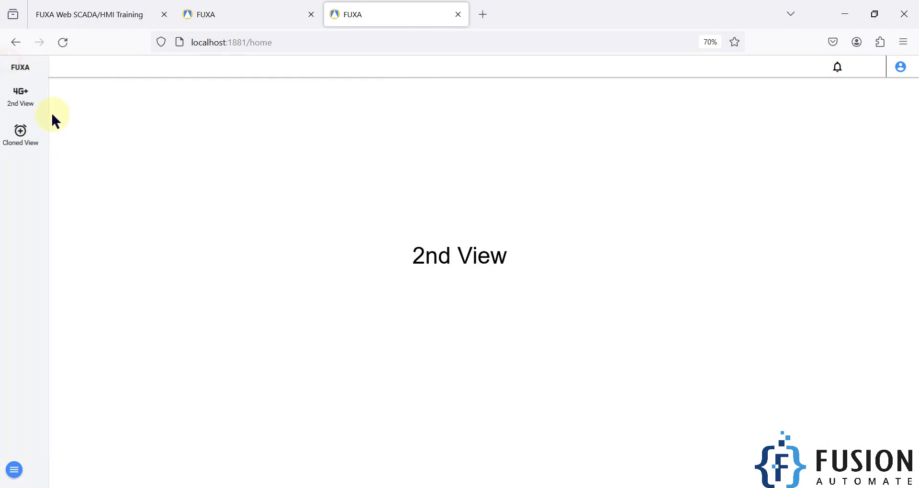
{"action": "left_click", "coordinate": [36, 147]}
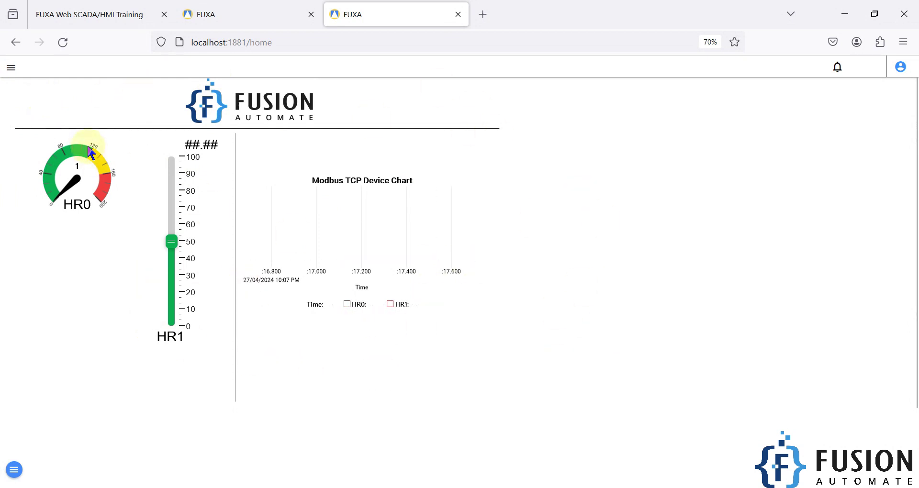
{"action": "left_click", "coordinate": [10, 68]}
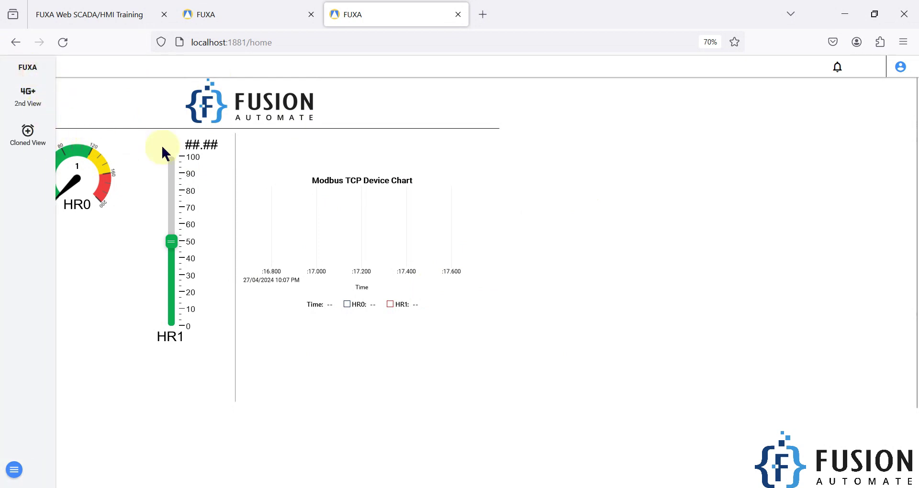
{"action": "left_click", "coordinate": [270, 11]}
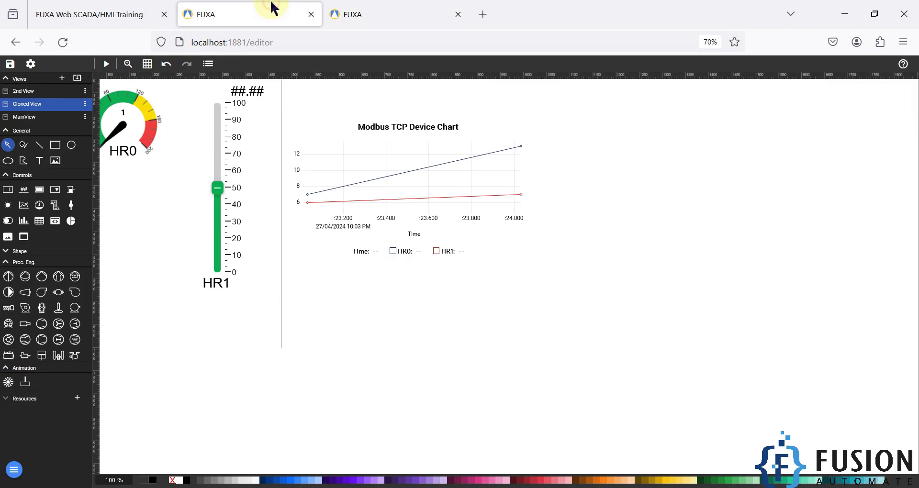
Step: In the Navigation Side Menu settings, add a new item with the chart-add icon
{"action": "left_click", "coordinate": [32, 66]}
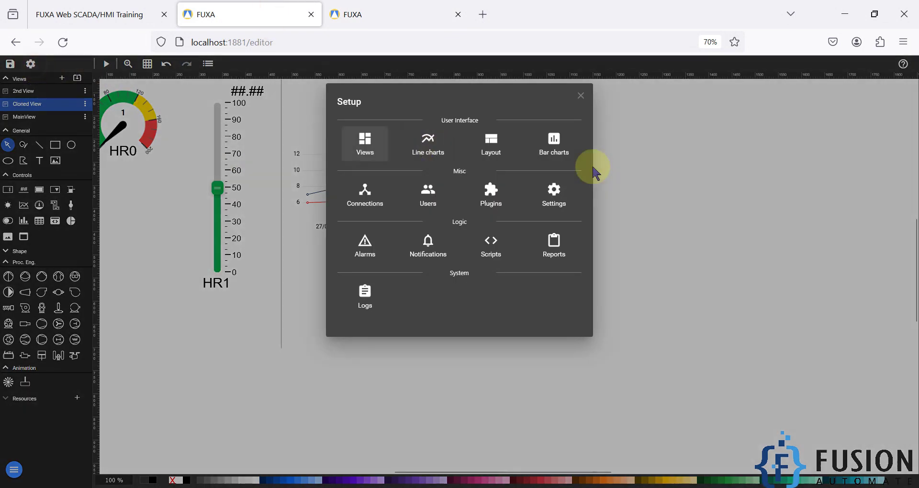
{"action": "left_click", "coordinate": [489, 141]}
{"action": "left_click", "coordinate": [349, 117]}
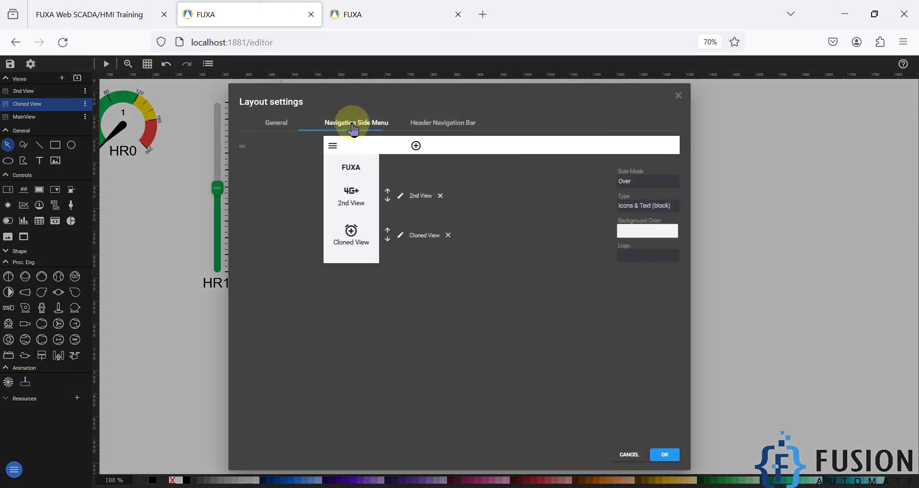
{"action": "left_click", "coordinate": [333, 146]}
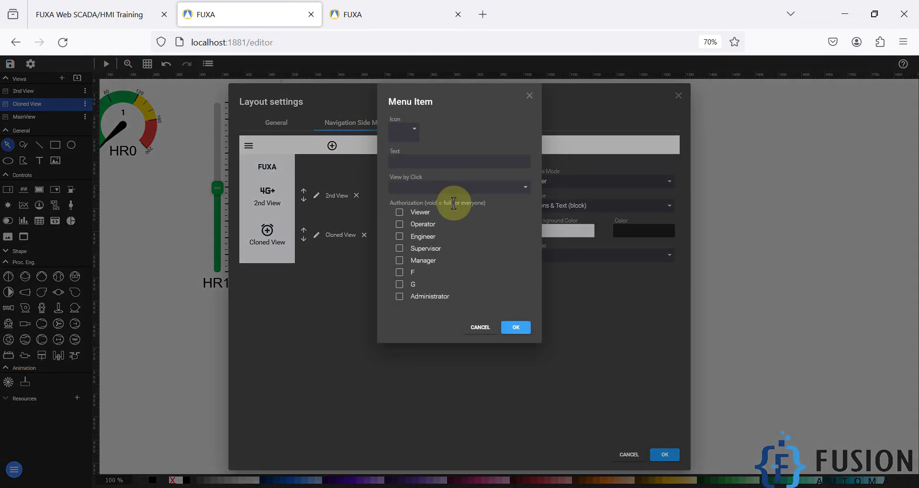
{"action": "left_click", "coordinate": [412, 128]}
{"action": "scroll", "coordinate": [449, 206], "scroll_direction": "down", "scroll_amount": 8}
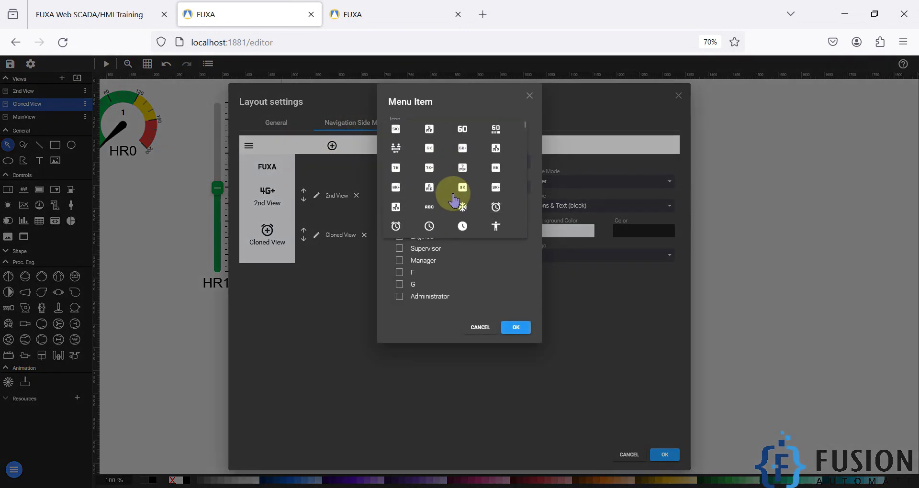
{"action": "scroll", "coordinate": [461, 208], "scroll_direction": "down", "scroll_amount": 4}
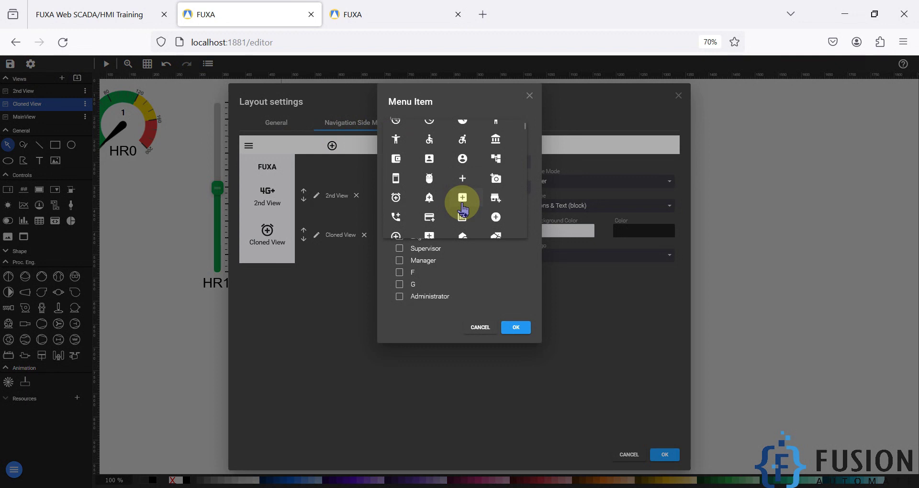
{"action": "left_click", "coordinate": [468, 217]}
Step: Label it 'Main View', link it to MainView, move it to the top, and apply the layout
{"action": "left_click", "coordinate": [449, 161]}
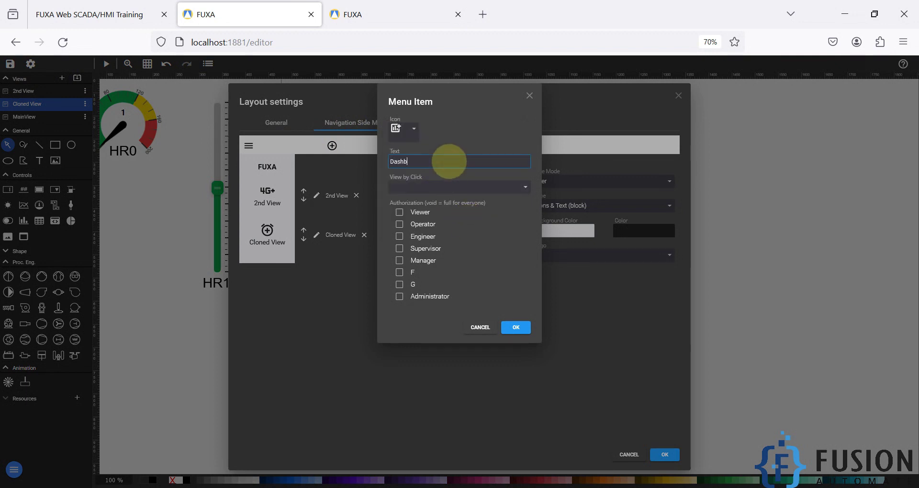
{"action": "type", "text": "Main View"}
{"action": "left_click", "coordinate": [524, 187]}
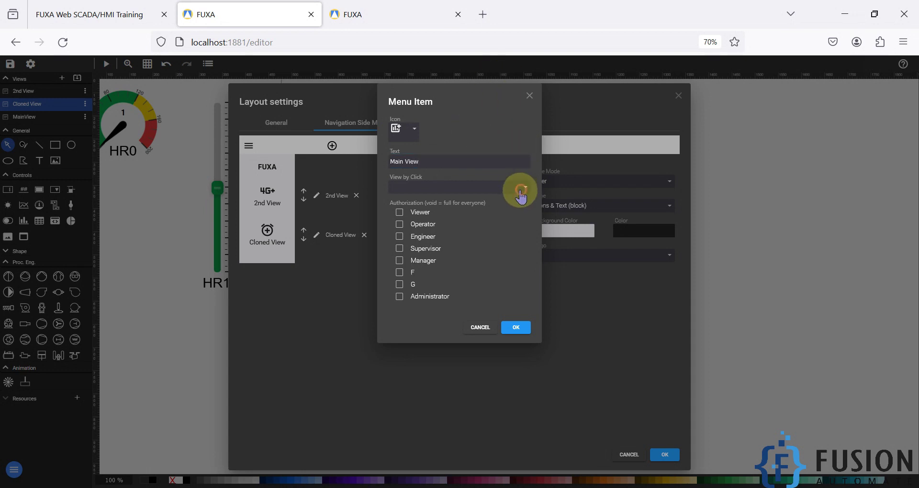
{"action": "left_click", "coordinate": [468, 242]}
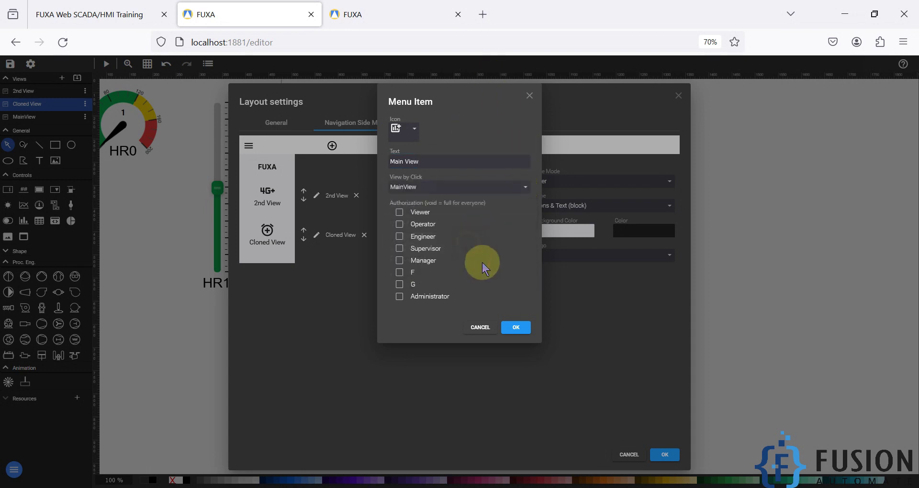
{"action": "left_click", "coordinate": [517, 327]}
{"action": "left_click", "coordinate": [304, 270]}
{"action": "left_click", "coordinate": [304, 232]}
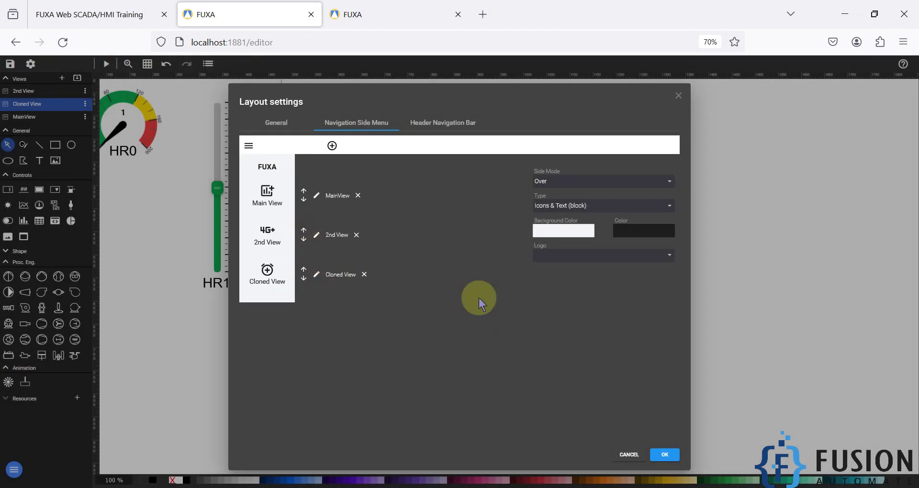
{"action": "left_click", "coordinate": [665, 456]}
Step: Save the project and reload the runtime page
{"action": "left_click", "coordinate": [10, 63]}
{"action": "left_click", "coordinate": [24, 82]}
{"action": "left_click", "coordinate": [390, 10]}
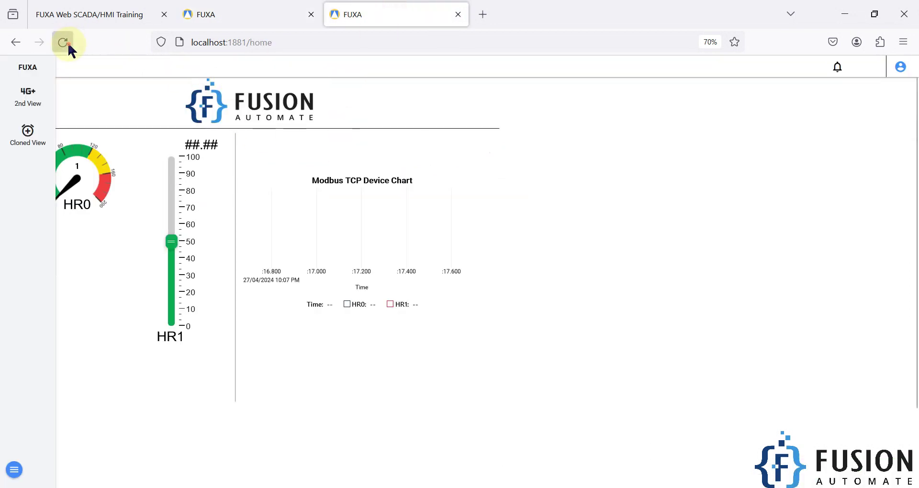
{"action": "left_click", "coordinate": [67, 42]}
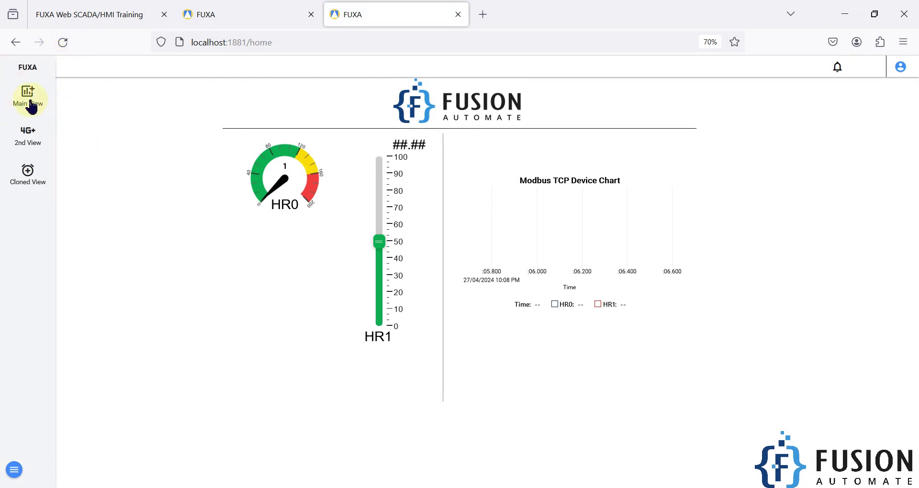
Step: Switch through 2nd View, Cloned View and back to Main View from the runtime side menu
{"action": "left_click", "coordinate": [26, 146]}
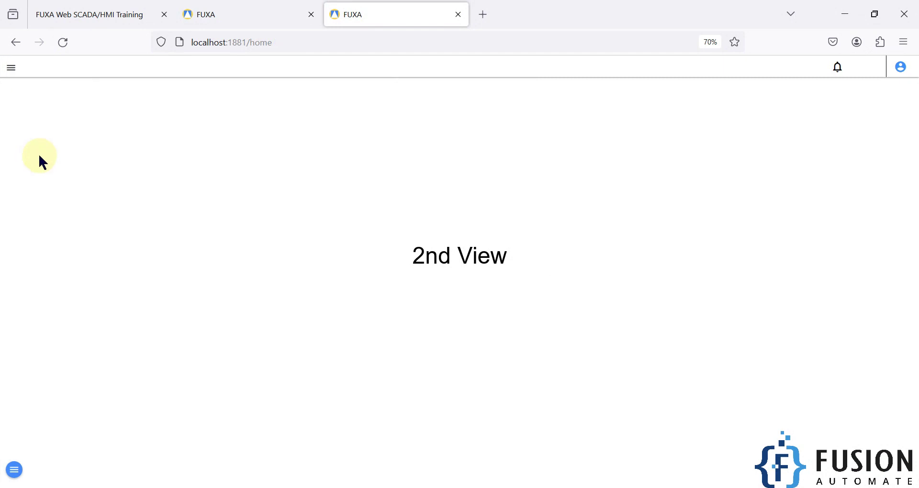
{"action": "left_click", "coordinate": [12, 68]}
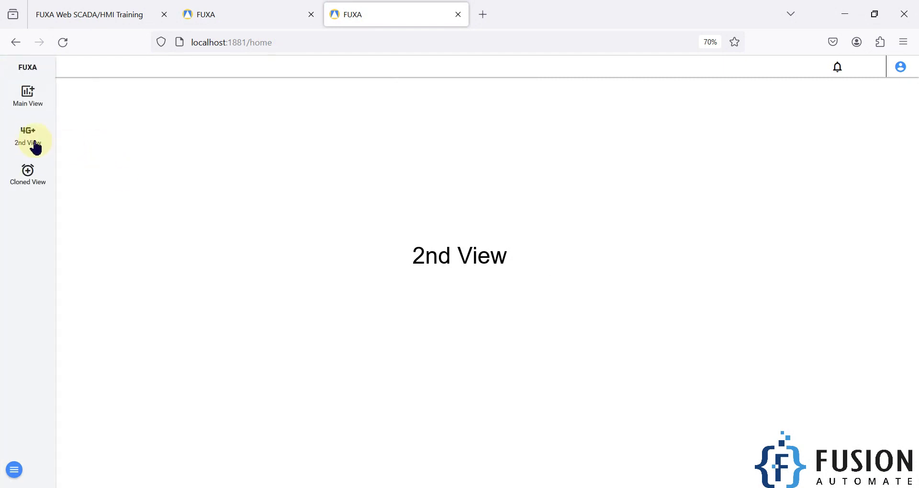
{"action": "left_click", "coordinate": [28, 182]}
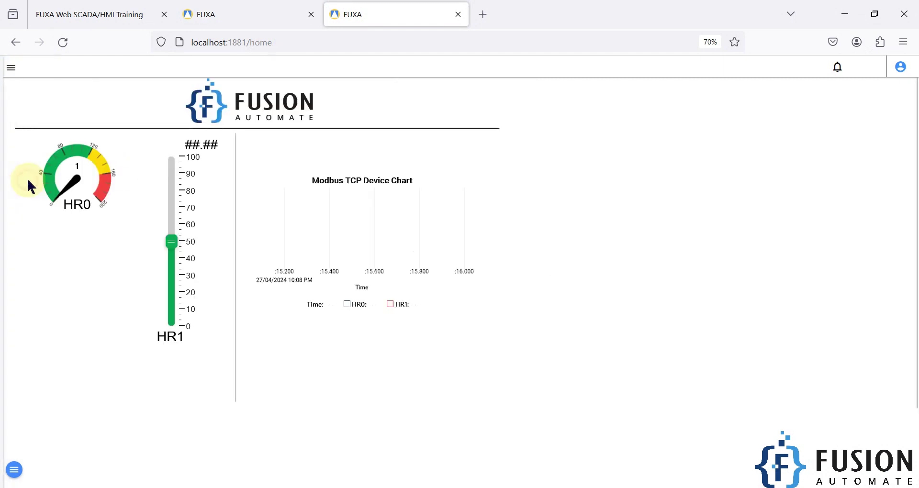
{"action": "left_click", "coordinate": [8, 70]}
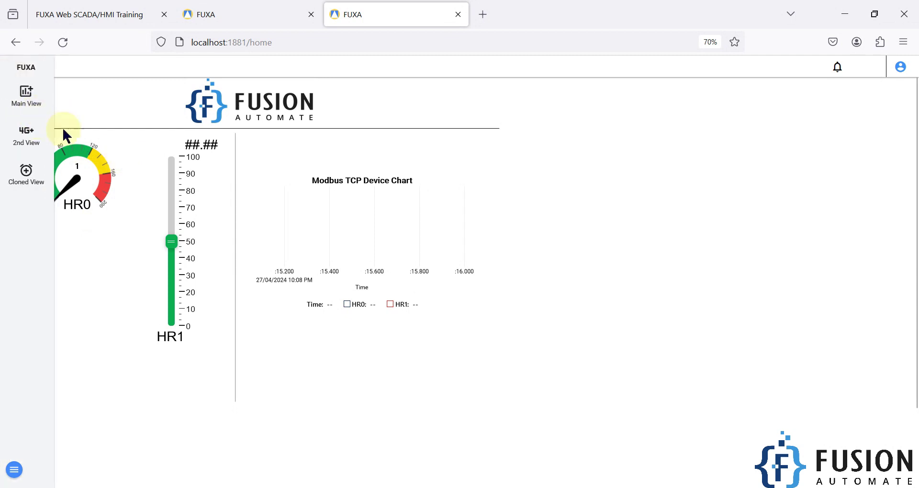
{"action": "left_click", "coordinate": [33, 92]}
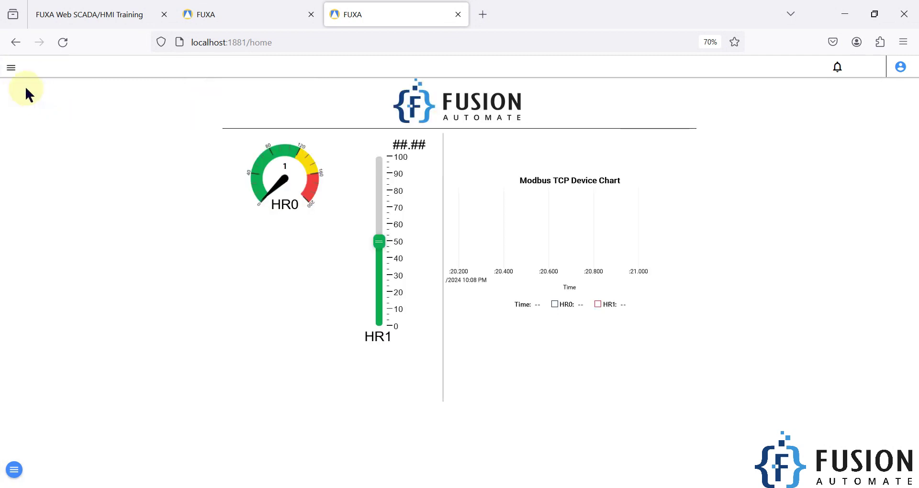
{"action": "left_click", "coordinate": [9, 67]}
{"action": "left_click", "coordinate": [9, 69]}
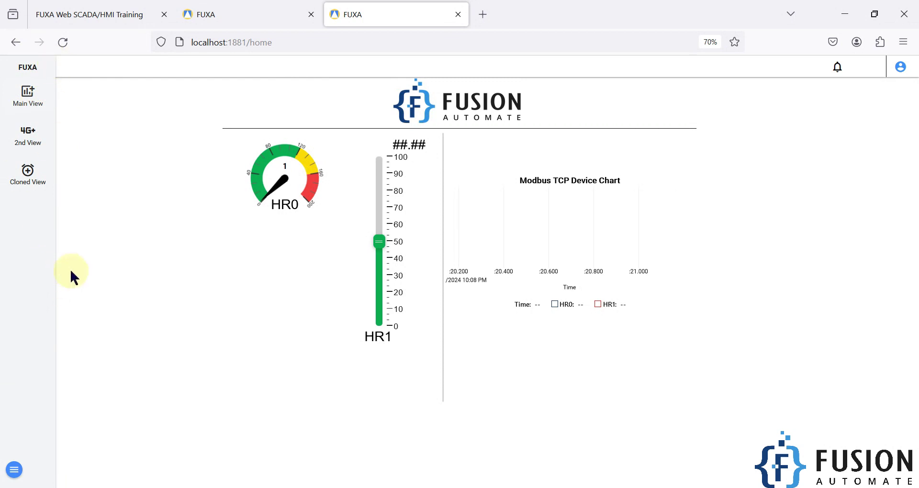
{"action": "left_click", "coordinate": [269, 10]}
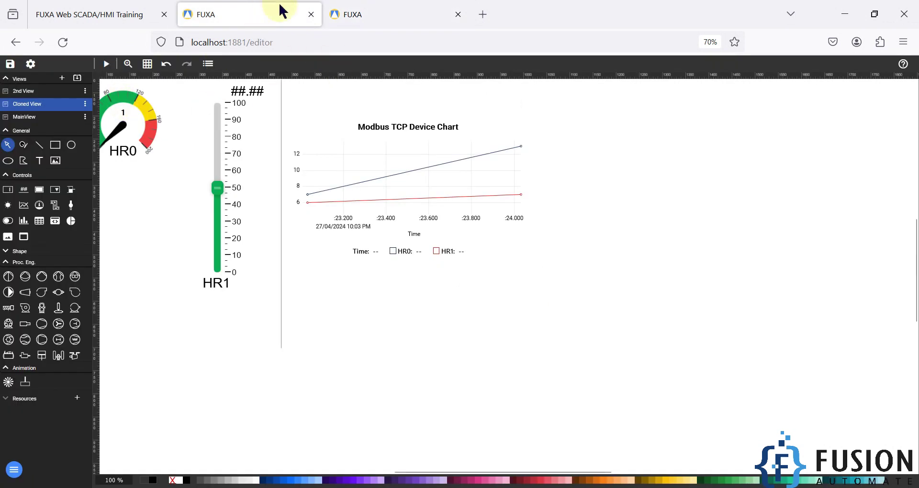
Step: Change the navigation side menu's Side Mode from Over to Fixed in Layout settings and apply
{"action": "left_click", "coordinate": [349, 14]}
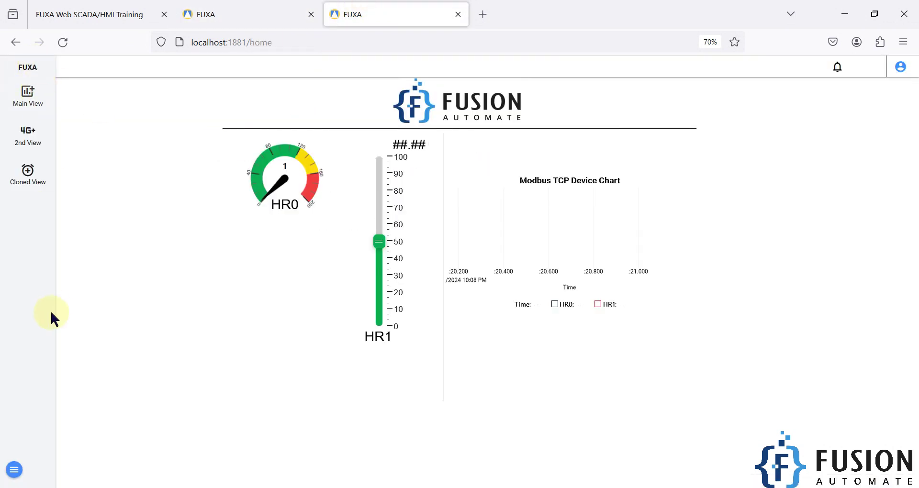
{"action": "left_click", "coordinate": [204, 10]}
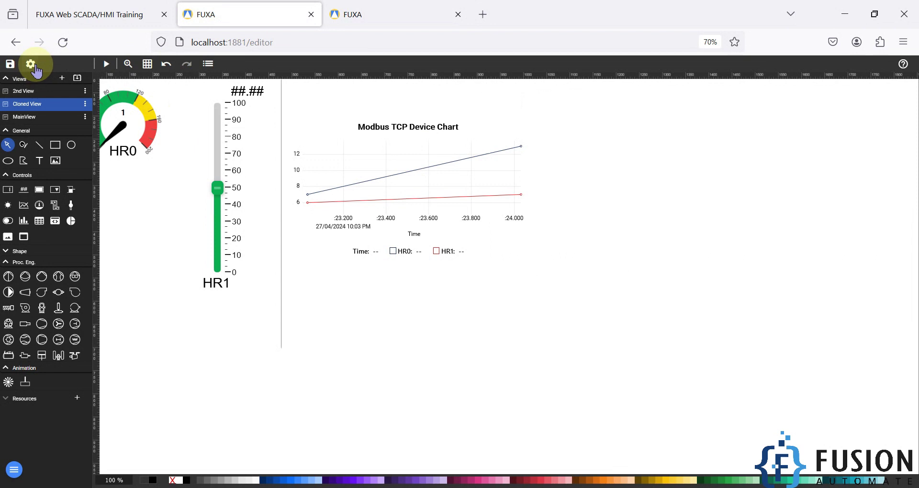
{"action": "left_click", "coordinate": [35, 67]}
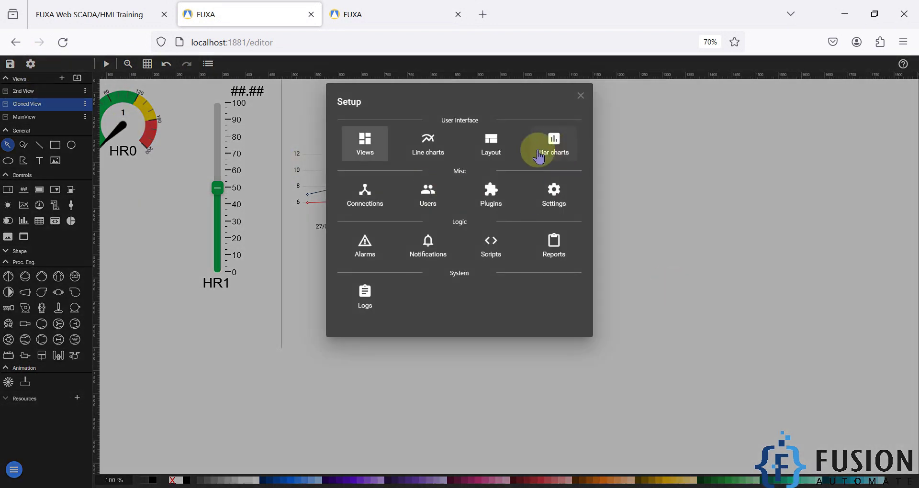
{"action": "left_click", "coordinate": [493, 146]}
{"action": "left_click", "coordinate": [357, 126]}
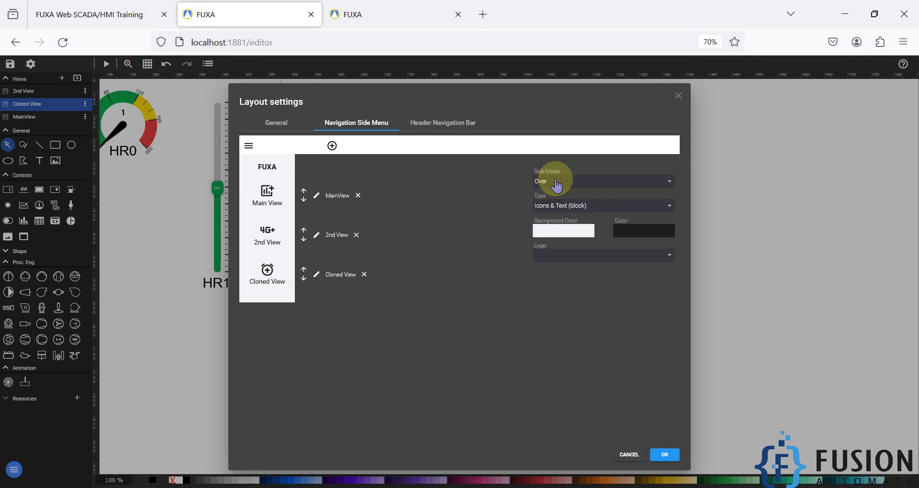
{"action": "left_click", "coordinate": [557, 184]}
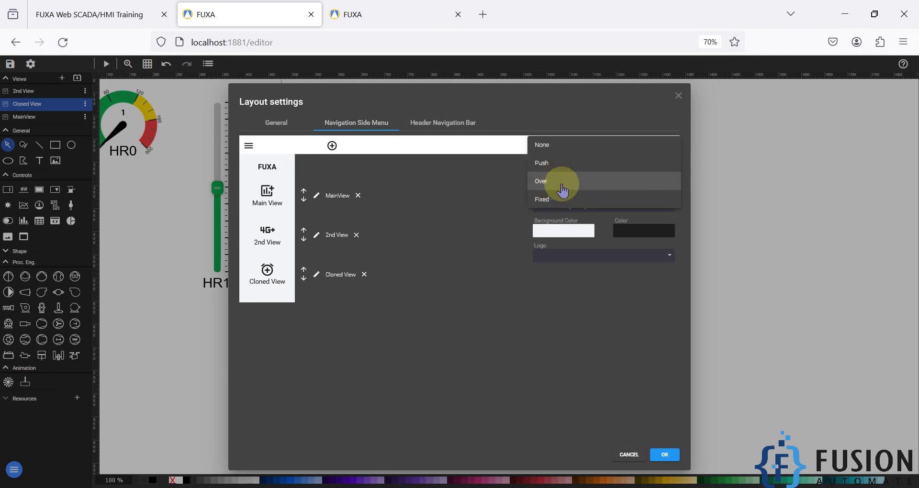
{"action": "left_click", "coordinate": [560, 201]}
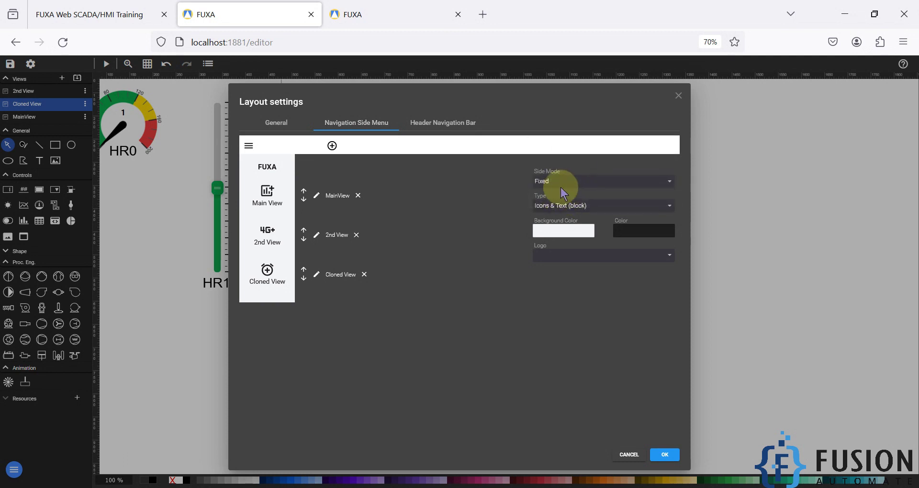
{"action": "left_click", "coordinate": [664, 454]}
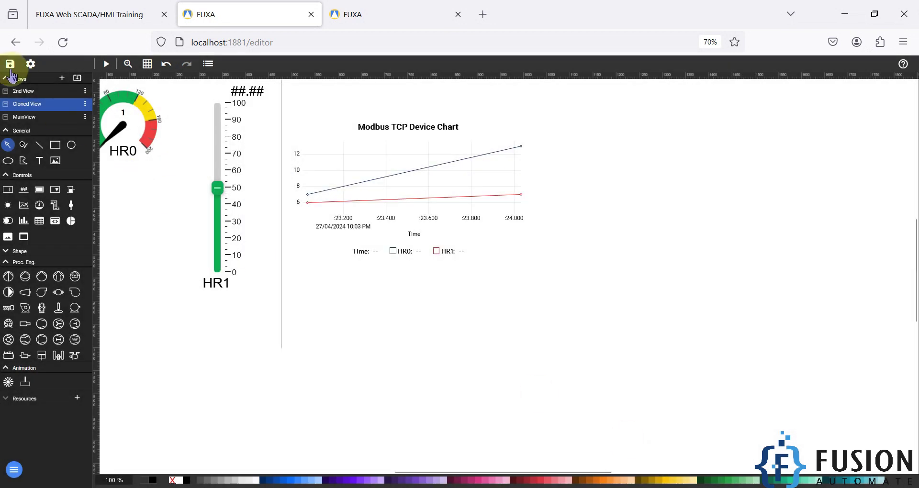
{"action": "left_click", "coordinate": [10, 67]}
Step: Save the project, reload the runtime, and open Cloned View, 2nd View and Main View from the fixed sidebar
{"action": "left_click", "coordinate": [24, 87]}
{"action": "left_click", "coordinate": [368, 14]}
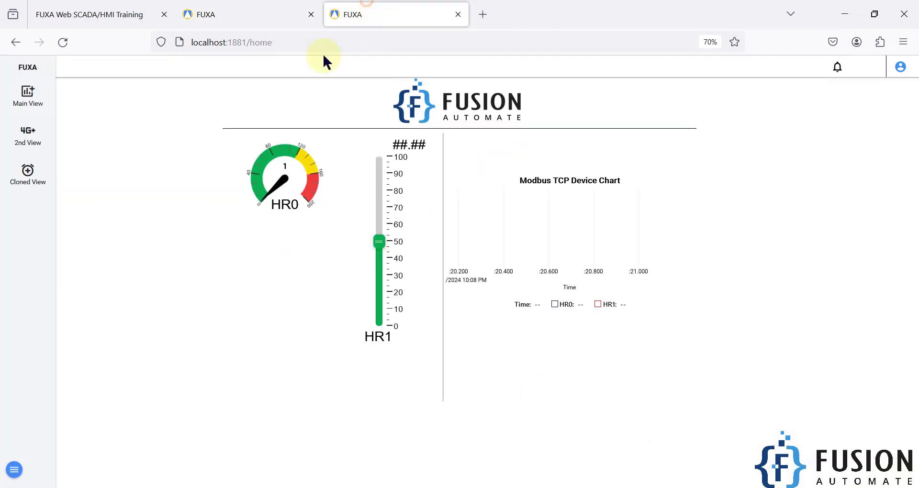
{"action": "left_click", "coordinate": [63, 42]}
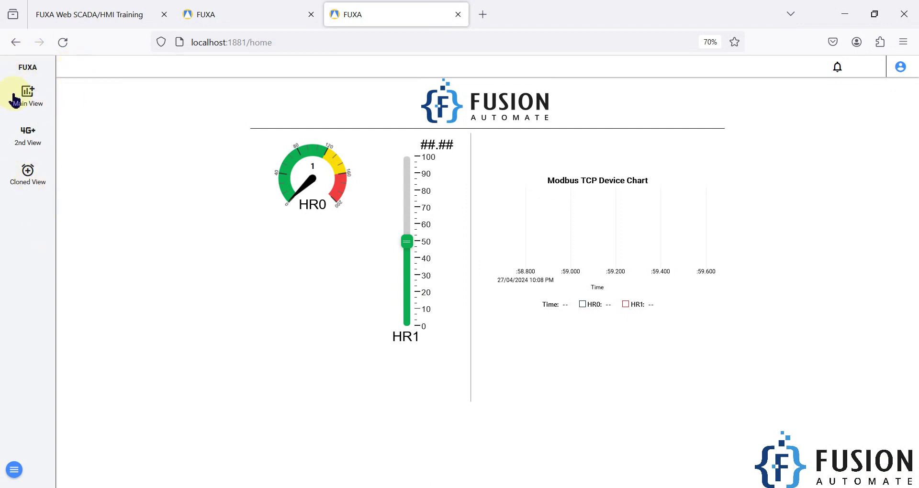
{"action": "left_click", "coordinate": [29, 171]}
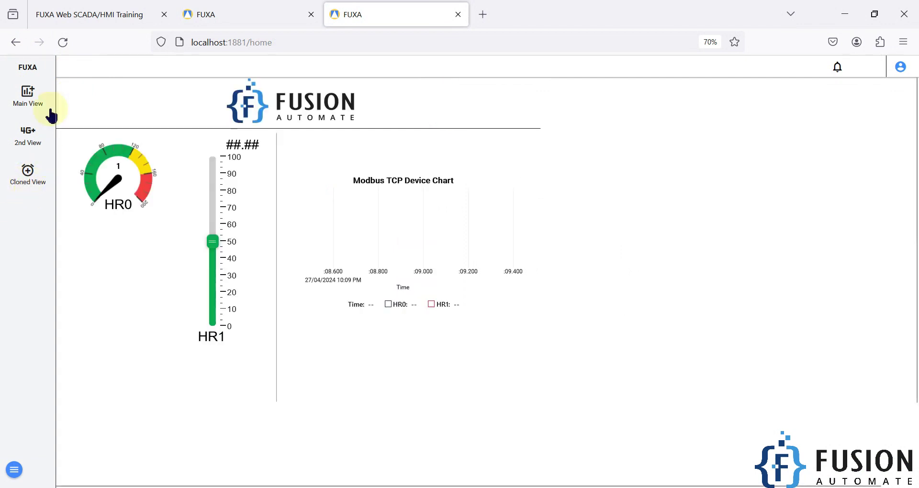
{"action": "left_click", "coordinate": [26, 144]}
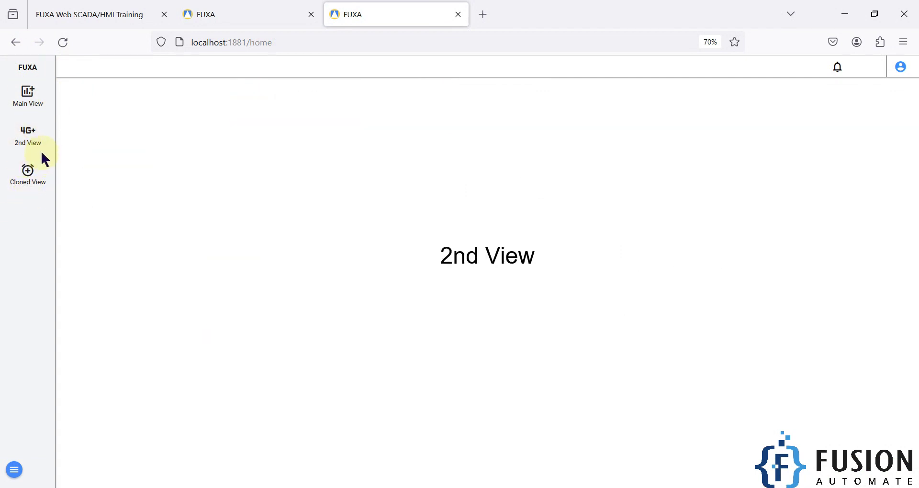
{"action": "left_click", "coordinate": [27, 96]}
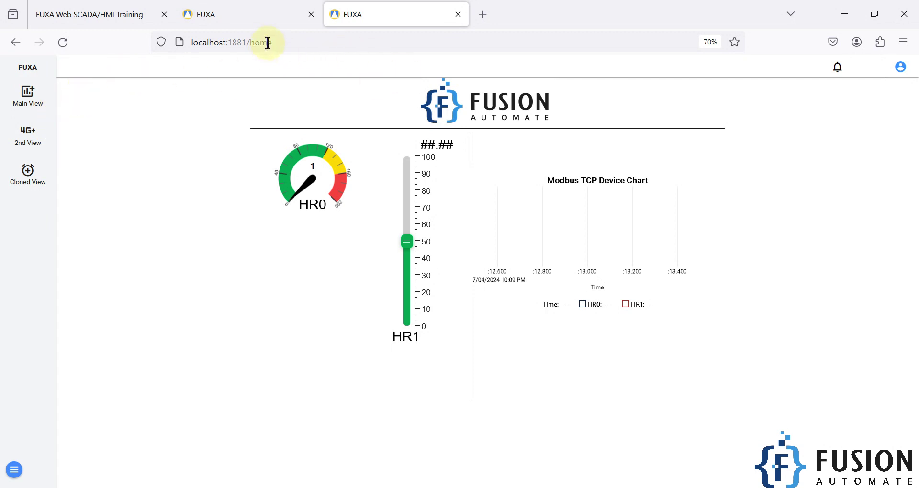
{"action": "left_click", "coordinate": [112, 19]}
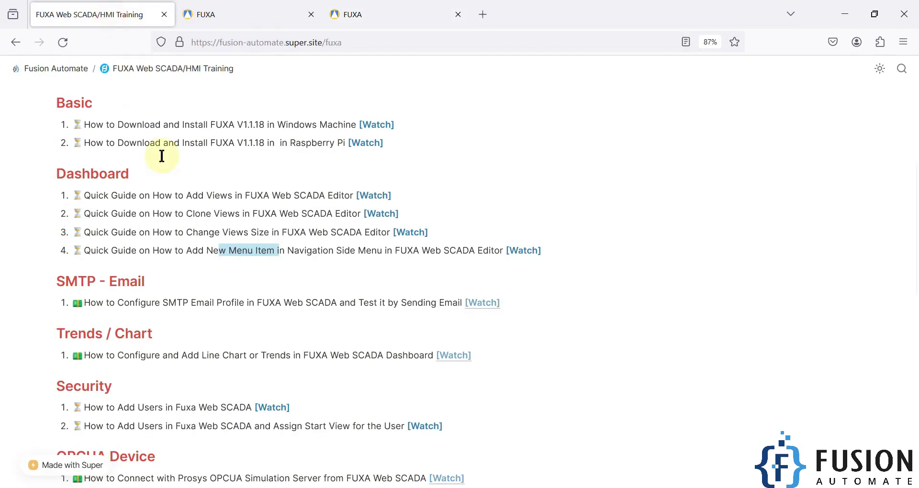
Step: Highlight the new menu item lesson title and compare it against the FUXA runtime tab
{"action": "left_click_drag", "start_coordinate": [140, 250], "coordinate": [489, 250]}
{"action": "left_click", "coordinate": [412, 14]}
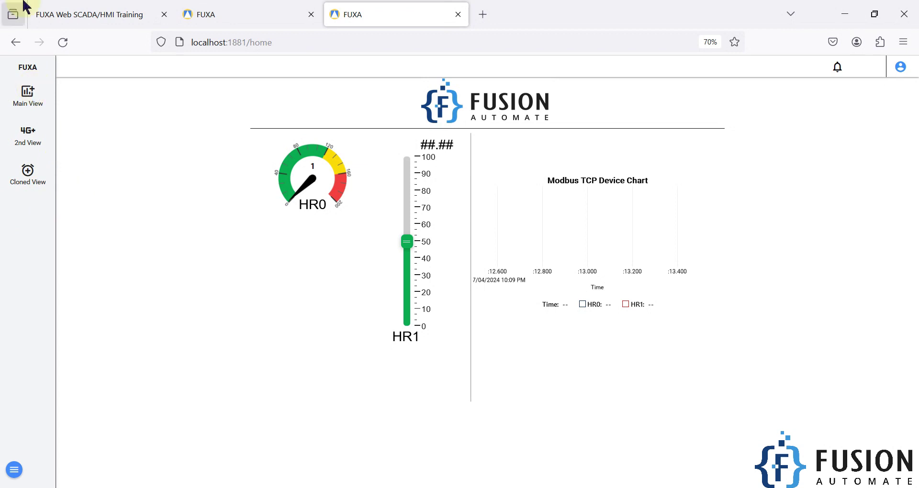
{"action": "left_click", "coordinate": [98, 6]}
Step: Scroll through the FUXA course outline, then minimize the browser to the desktop
{"action": "scroll", "coordinate": [536, 225], "scroll_direction": "down", "scroll_amount": 10}
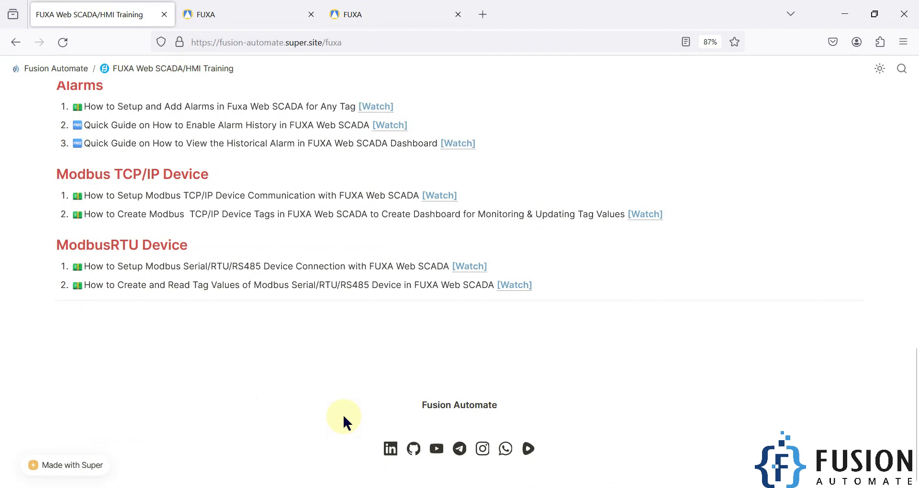
{"action": "scroll", "coordinate": [309, 282], "scroll_direction": "up", "scroll_amount": 10}
{"action": "left_click", "coordinate": [310, 286]}
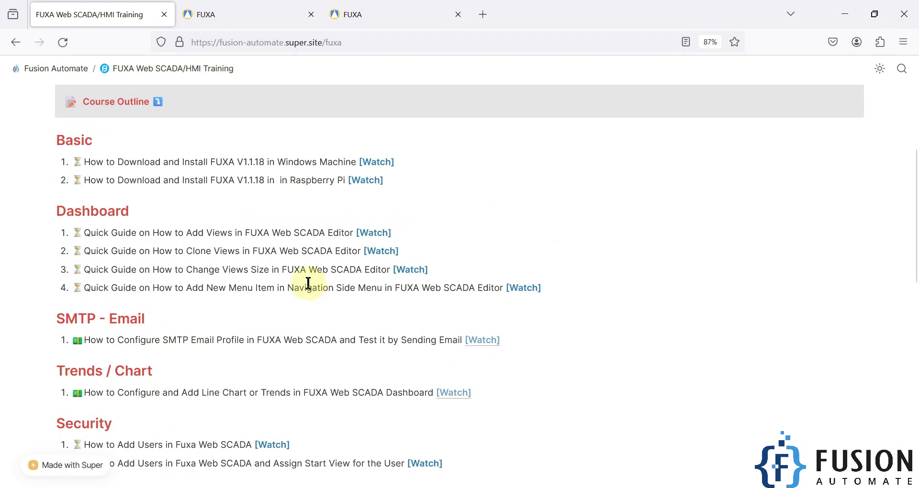
{"action": "left_click", "coordinate": [845, 13]}
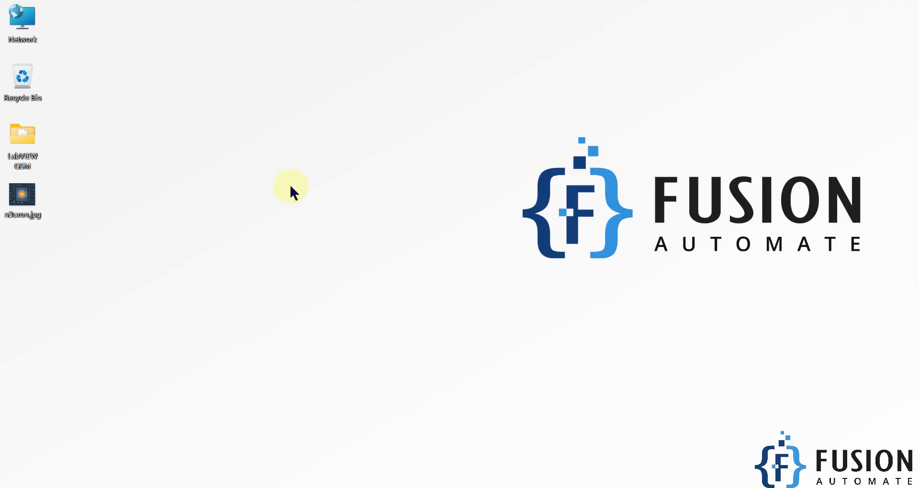